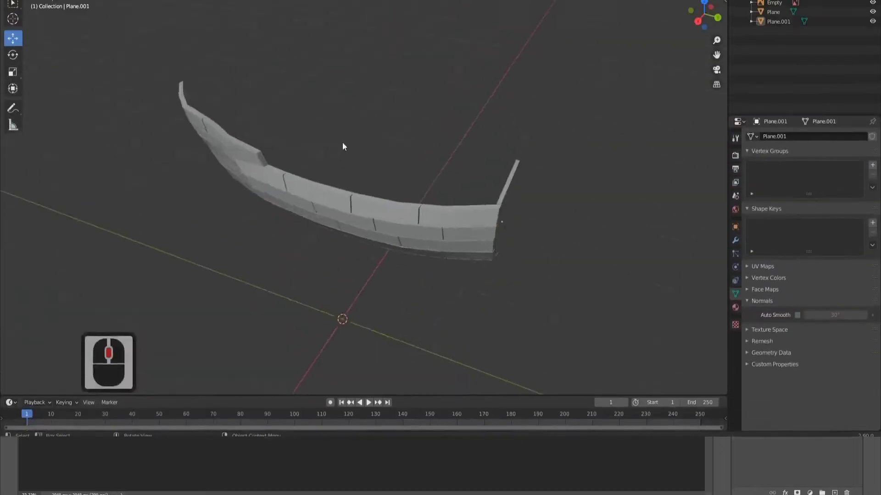
# - Apply all transforms to the boat's hull side and set its origin to its geometry
pyautogui.hotkey('ctrl', 'a')
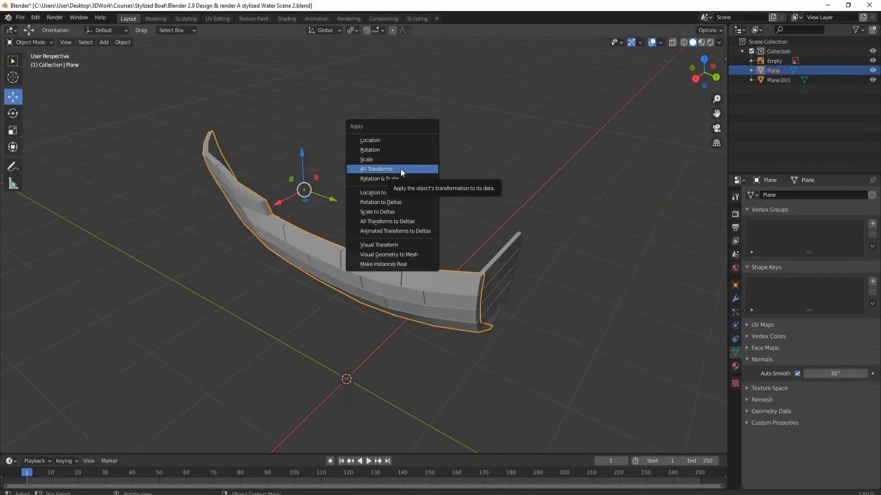
pyautogui.click(401, 172)
pyautogui.rightClick(401, 172)
pyautogui.moveTo(401, 169)
pyautogui.click(474, 184)
pyautogui.moveTo(463, 201); pyautogui.dragTo(445, 229, button='middle')
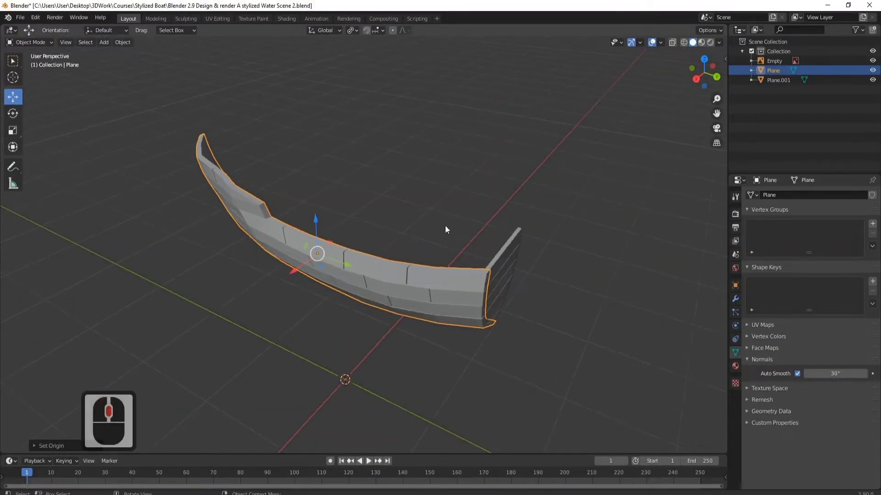
# - Add a Bevel modifier to the hull side
pyautogui.click(736, 299)
pyautogui.click(754, 196)
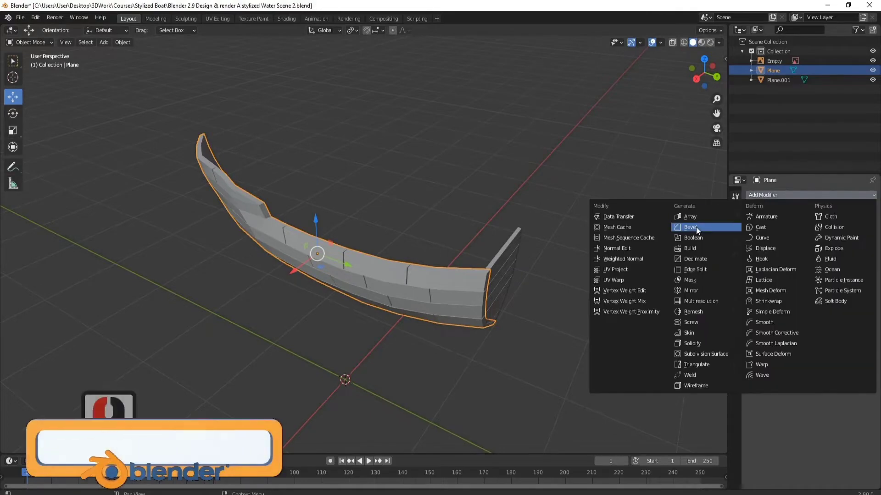
pyautogui.click(697, 228)
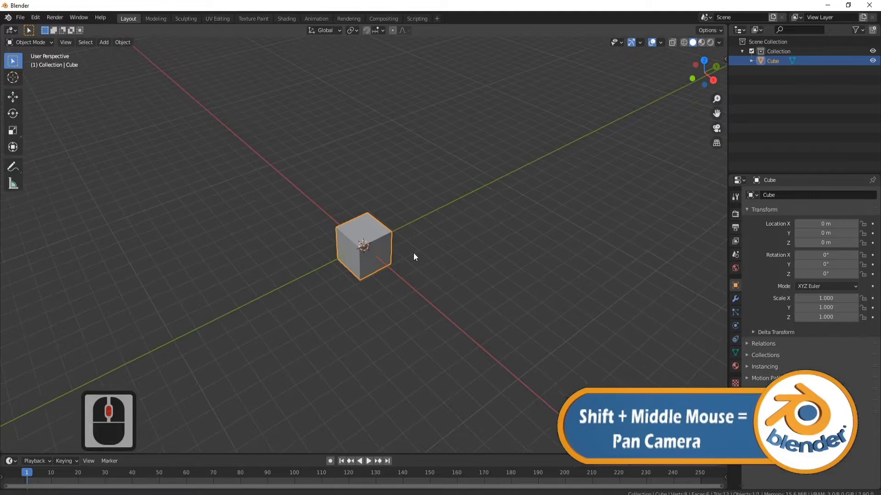
# - Frame the selected cube and look at it from the front, side, top and opposite side
pyautogui.press('KP_Decimal')
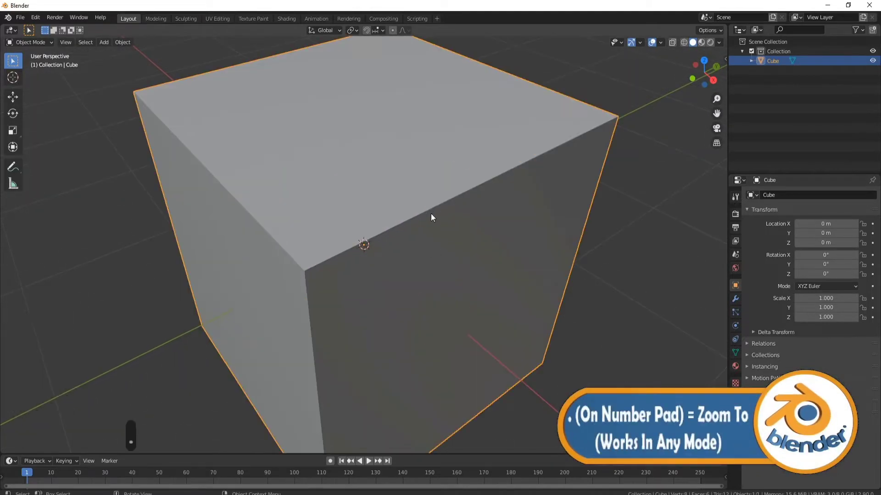
pyautogui.scroll(-5, 431, 214)
pyautogui.scroll(-3, 478, 268)
pyautogui.moveTo(477, 271); pyautogui.dragTo(433, 260, button='middle')
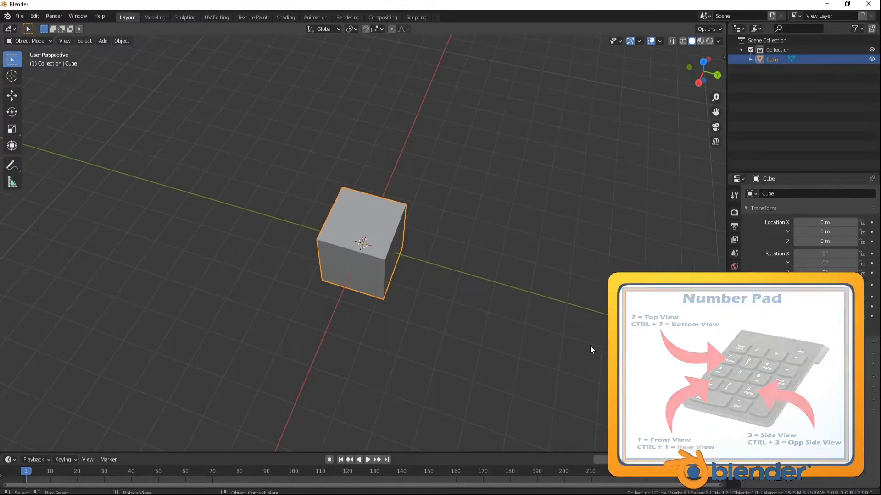
pyautogui.press('KP_1')
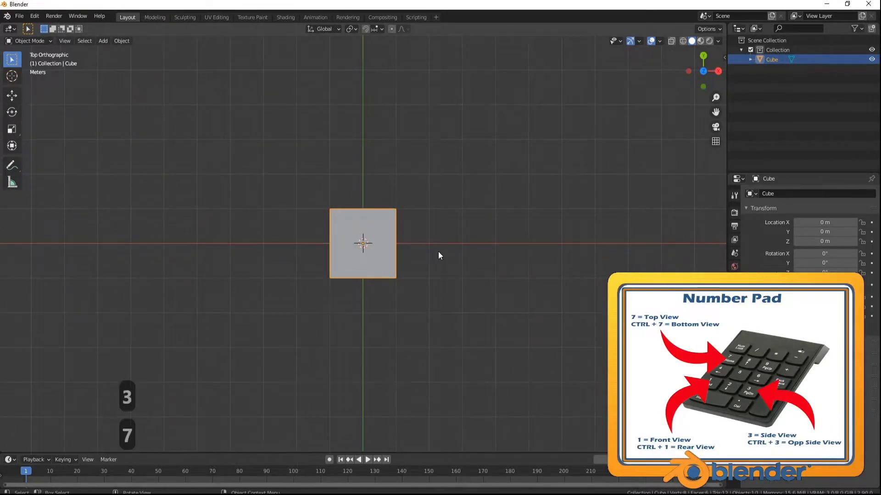
pyautogui.press('ctrl+KP_3')
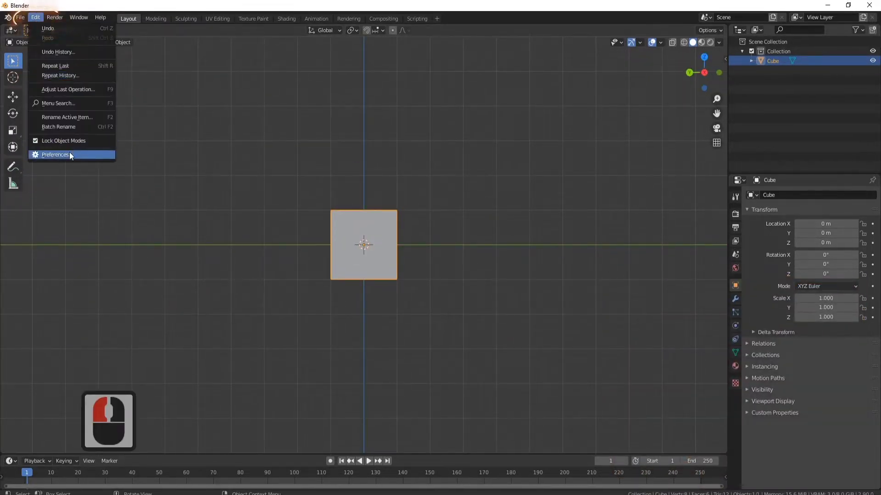
# - Open the program preferences
pyautogui.click(71, 156)
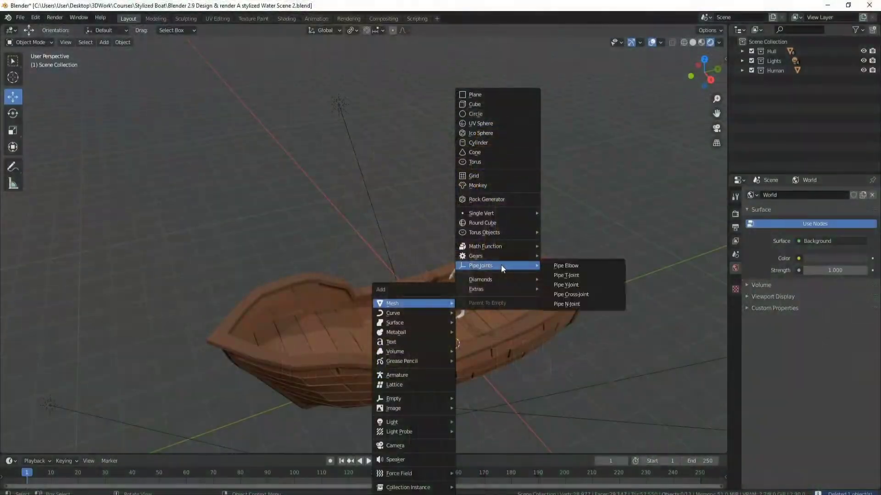
# - Add a Pipe Elbow mesh, reducing its radius and changing its angle to a right-angle bend
pyautogui.click(608, 266)
pyautogui.click(140, 255)
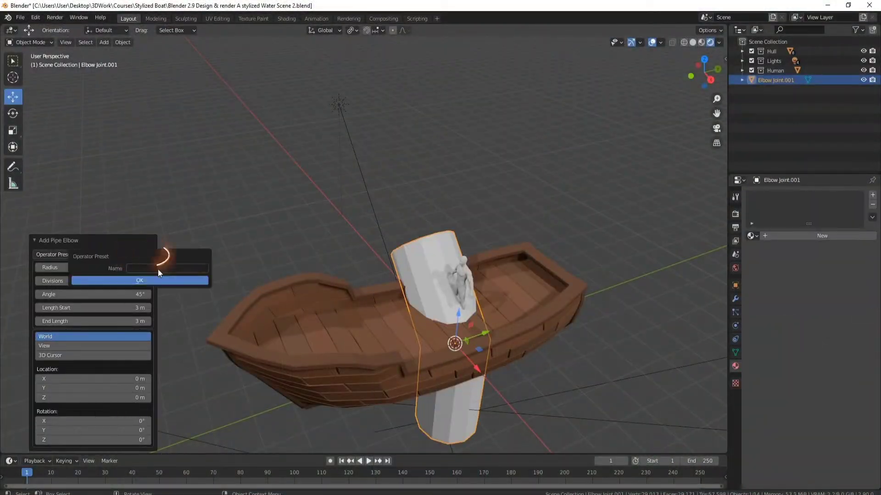
pyautogui.moveTo(138, 267); pyautogui.dragTo(131, 268)
pyautogui.moveTo(450, 329); pyautogui.dragTo(403, 321, button='middle')
pyautogui.doubleClick(132, 294)
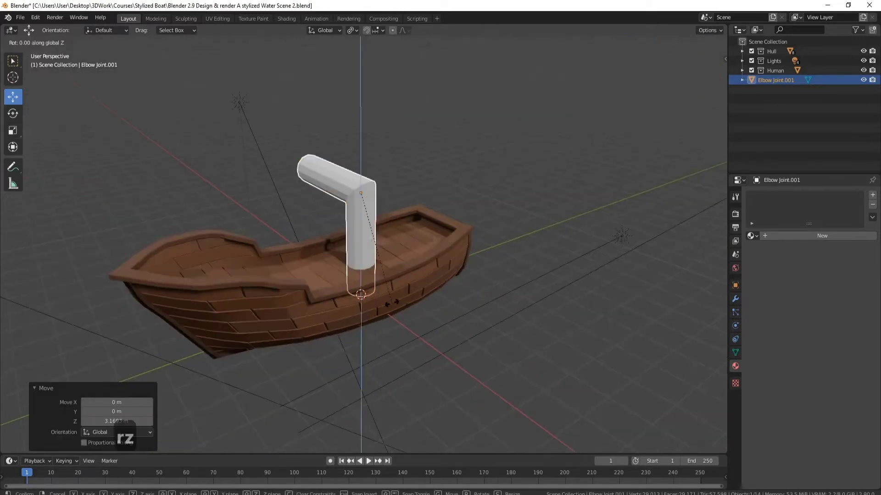
# - Rotate the pipe elbow 90° about Z and reposition it along Y and Z above the front of the boat
pyautogui.write('rz90')
pyautogui.press('Return')
pyautogui.press('KP_3')
pyautogui.press('g')
pyautogui.press('y')
pyautogui.click(221, 223)
pyautogui.scroll(4, 221, 223)
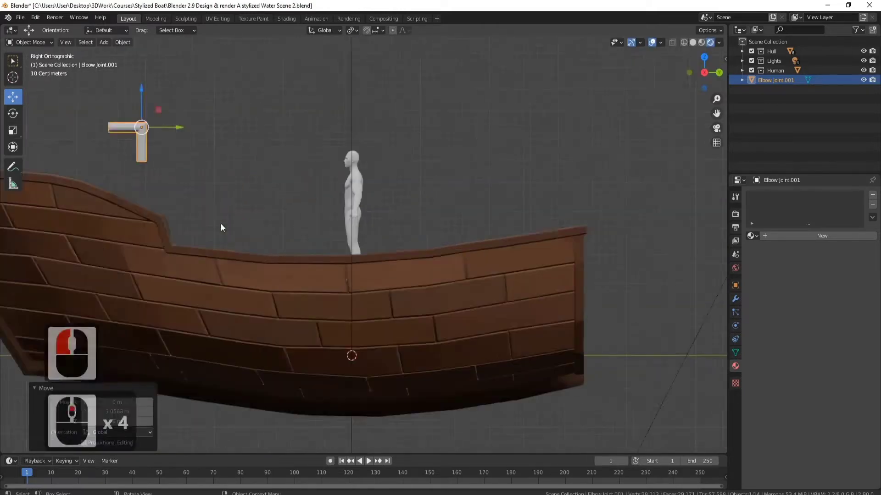
pyautogui.press('g')
pyautogui.press('z')
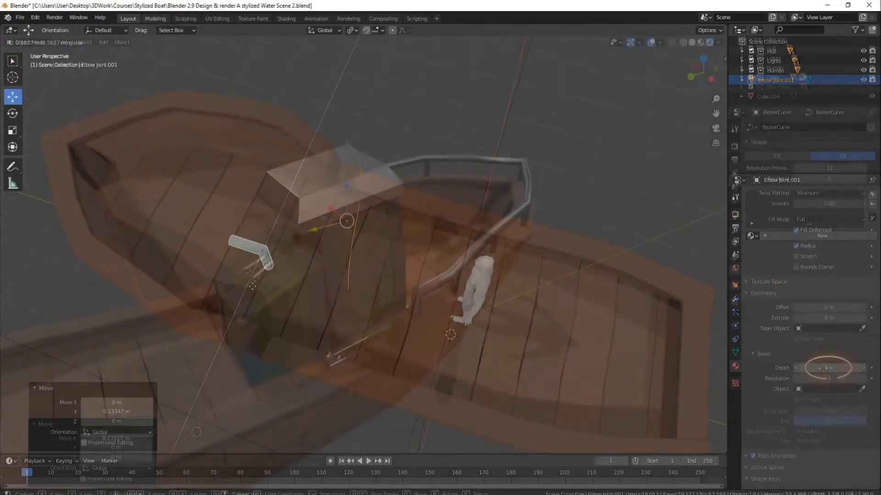
# - Rotate the Bezier curve beside the cabin about the X axis and enter edit mode
pyautogui.press('r')
pyautogui.press('x')
pyautogui.click(340, 217)
pyautogui.moveTo(340, 218); pyautogui.dragTo(333, 255, button='middle')
pyautogui.press('Tab')
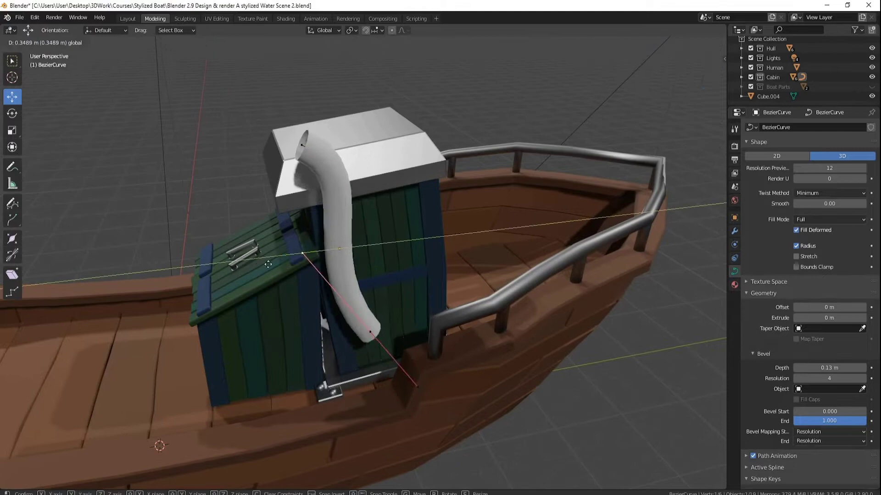
# - Move the control points of the Bezier pipe to shape it beside the cabin
pyautogui.click(399, 321)
pyautogui.keyDown('shift'); pyautogui.moveTo(399, 321); pyautogui.dragTo(435, 307, button='middle'); pyautogui.keyUp('shift')
pyautogui.click(358, 184)
pyautogui.press('g')
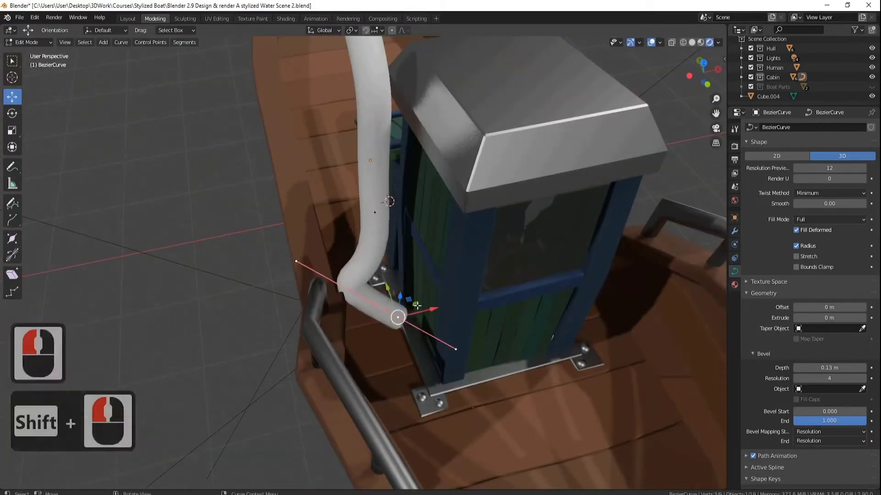
# - Adjust the Bezier pipe's radius at the selected control point and move the point along Y
pyautogui.scroll(-5, 462, 241)
pyautogui.moveTo(462, 240); pyautogui.dragTo(397, 218, button='middle')
pyautogui.hotkey('alt', 's')
pyautogui.click(422, 137)
pyautogui.scroll(4, 424, 134)
pyautogui.press('g')
pyautogui.press('y')
pyautogui.click(397, 218)
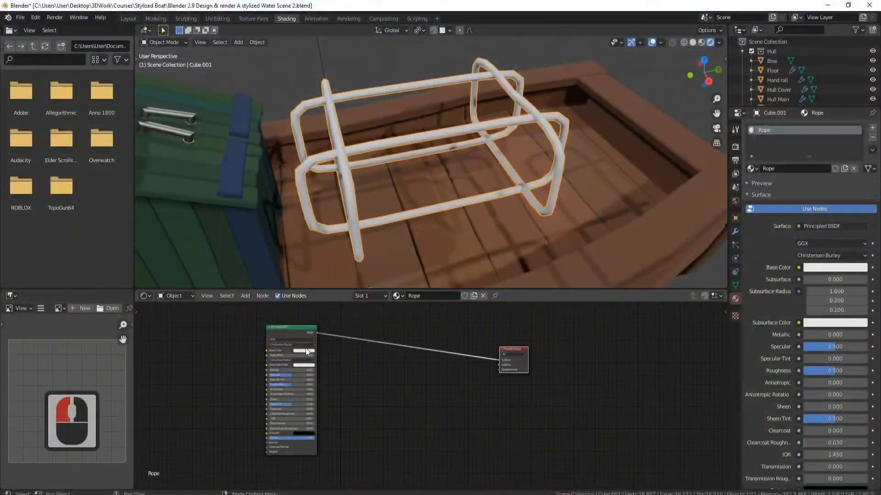
# - Duplicate the Rope material's Principled BSDF node and add a Mix Shader before the material output
pyautogui.hotkey('shift', 'd')
pyautogui.click(295, 342)
pyautogui.moveTo(393, 334); pyautogui.dragTo(394, 379)
pyautogui.hotkey('shift', 'a')
pyautogui.write('mix')
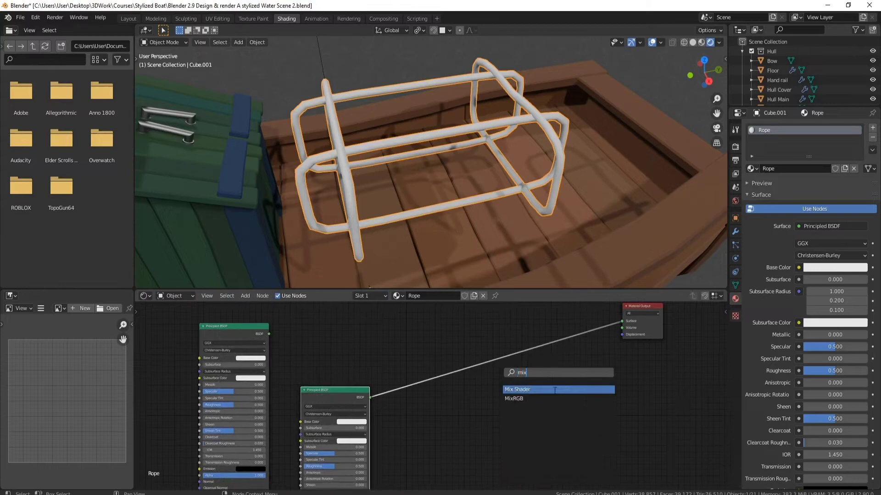
pyautogui.click(548, 354)
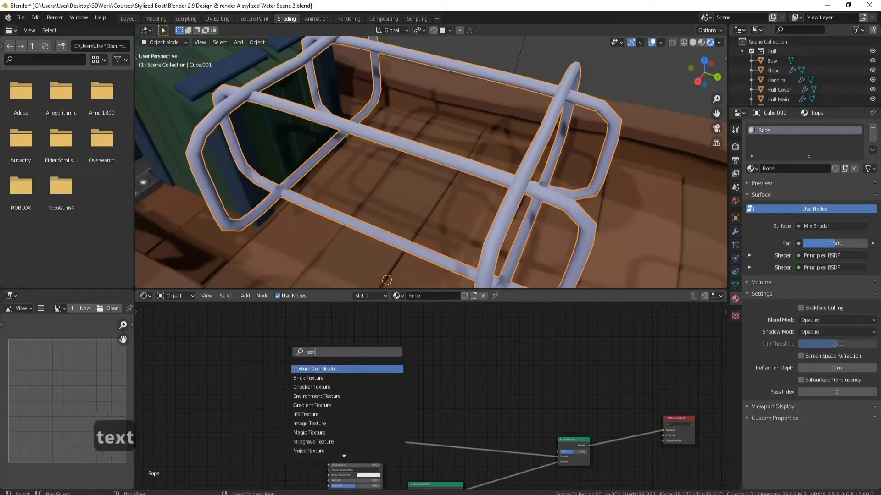
# - Add a Mapping node beside the Texture Coordinate node and connect the UV output to its Vector input
pyautogui.scroll(3, 347, 381)
pyautogui.hotkey('shift', 'a')
pyautogui.write('mapp')
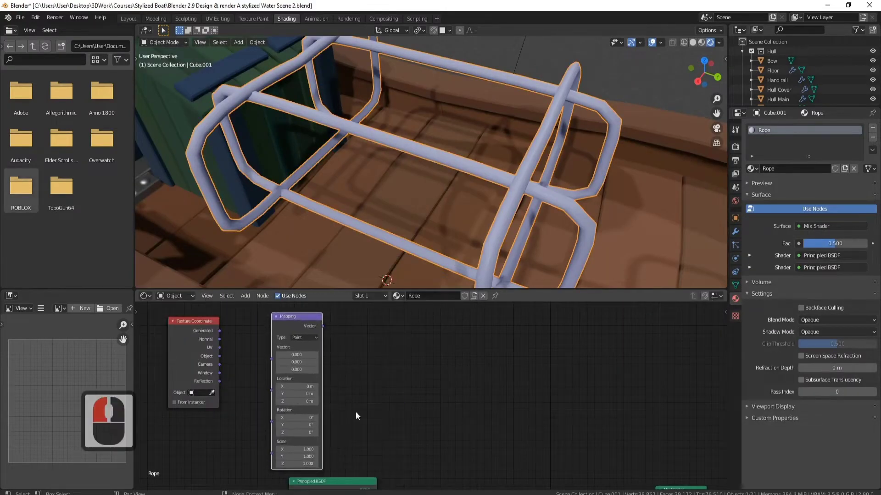
pyautogui.scroll(-2, 358, 416)
pyautogui.moveTo(205, 343); pyautogui.dragTo(246, 342)
# - Add a Wave Texture fed by the Mapping node and connect its Fac output to the Mix Shader's Fac
pyautogui.hotkey('shift', 'a')
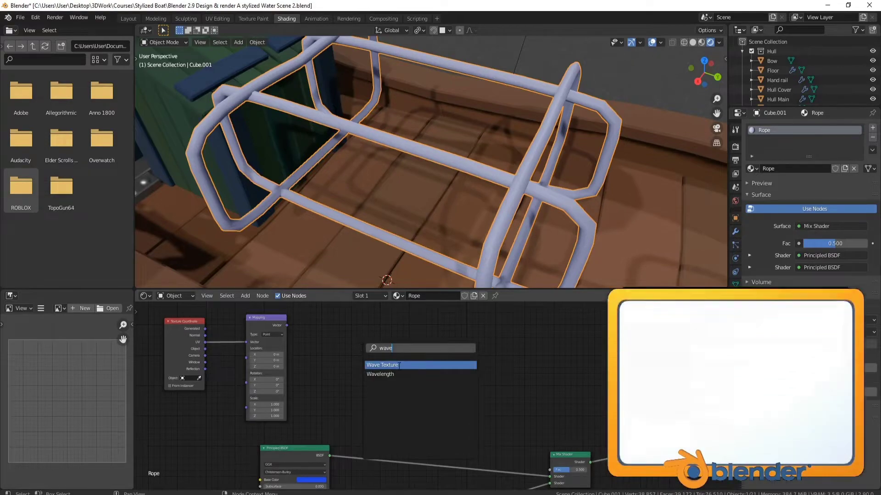
pyautogui.keyDown('shift'); pyautogui.moveTo(340, 343); pyautogui.dragTo(272, 326, button='middle'); pyautogui.keyUp('shift')
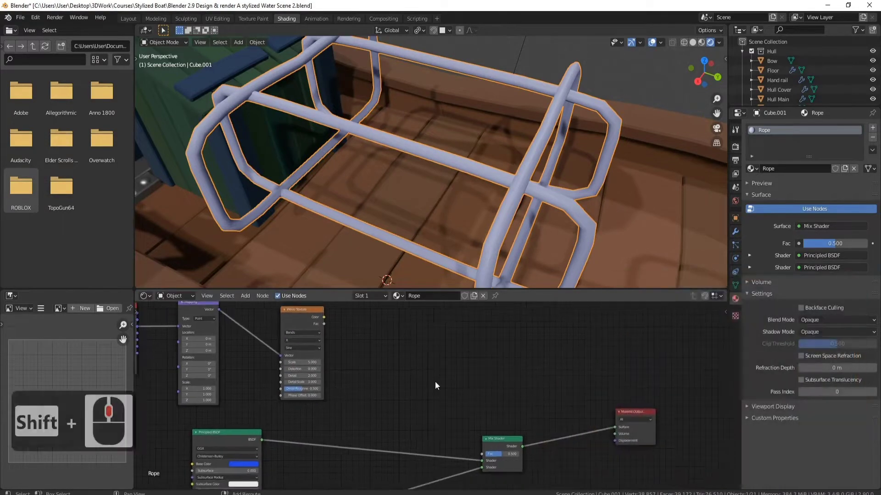
pyautogui.moveTo(461, 447); pyautogui.dragTo(482, 454)
# - Choose the Wave Texture's wave profile and adjust the Mapping node's values for the rope pattern
pyautogui.scroll(4, 290, 344)
pyautogui.click(323, 403)
pyautogui.click(332, 400)
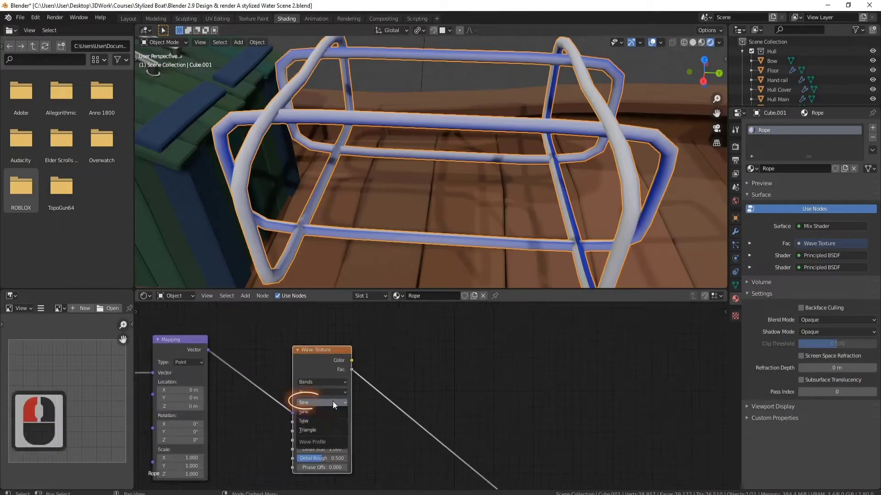
pyautogui.keyDown('shift'); pyautogui.moveTo(460, 377); pyautogui.dragTo(503, 345, button='middle'); pyautogui.keyUp('shift')
pyautogui.moveTo(202, 408); pyautogui.dragTo(229, 434)
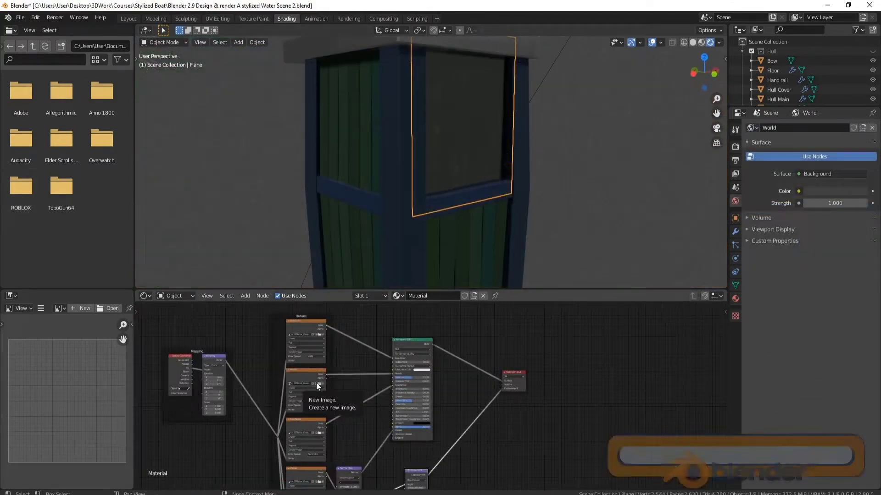
# - Examine the Base Color and Metallic texture nodes of the cabin window's glass material
pyautogui.scroll(3, 316, 383)
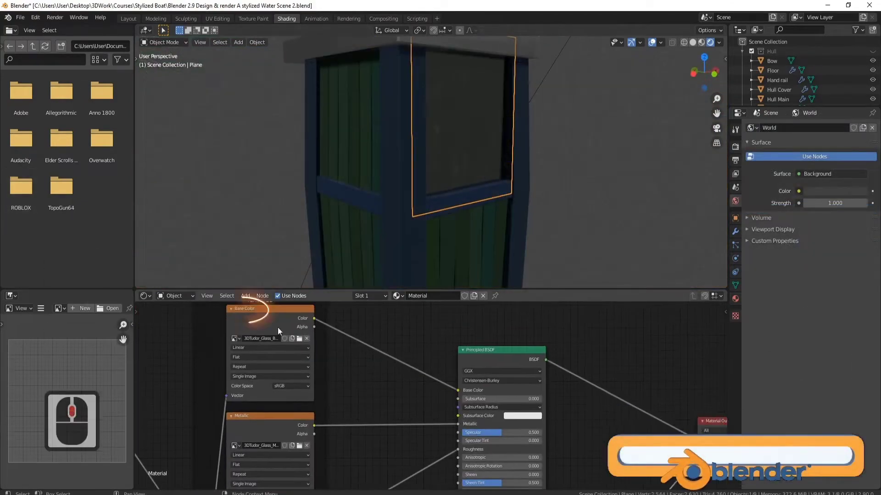
pyautogui.moveTo(463, 153); pyautogui.dragTo(392, 133, button='middle')
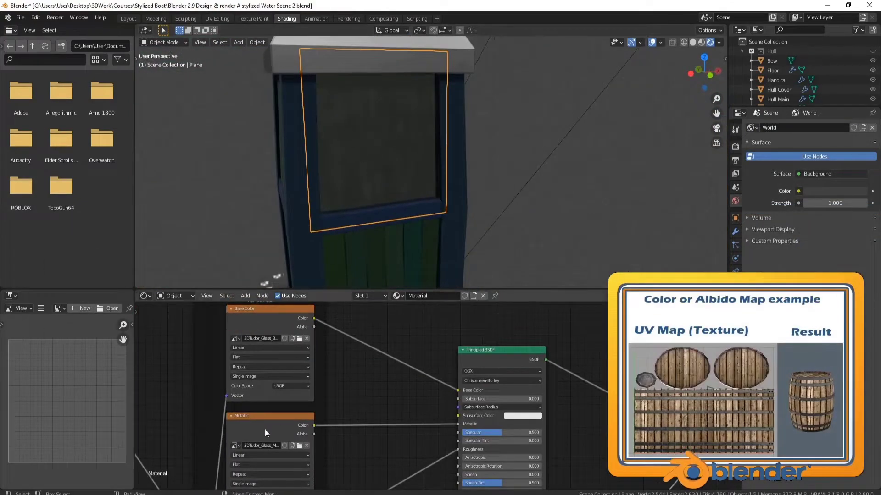
pyautogui.moveTo(265, 429); pyautogui.dragTo(280, 310, button='middle')
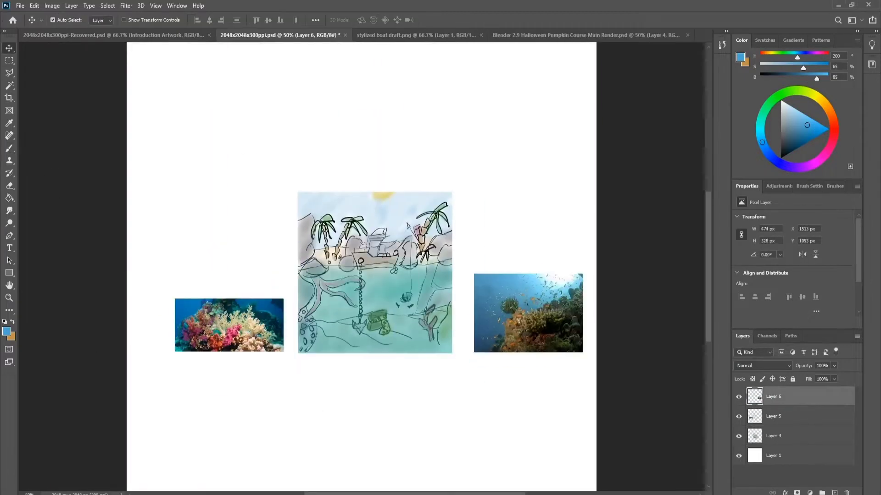
# - Switch to Photoshop and paste treasure chest, anchor, boots, clownfish, rock and palm tree reference images around the scene sketch
pyautogui.hotkey('ctrl', 'v')
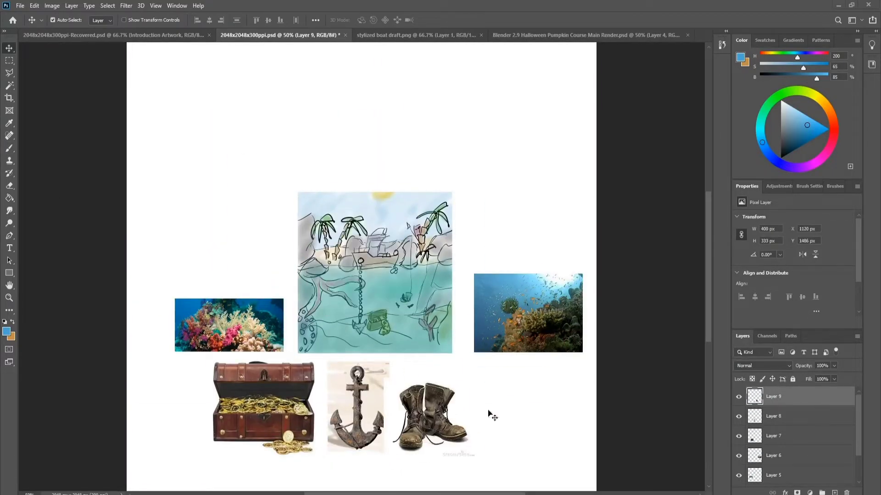
pyautogui.hotkey('ctrl', 'v')
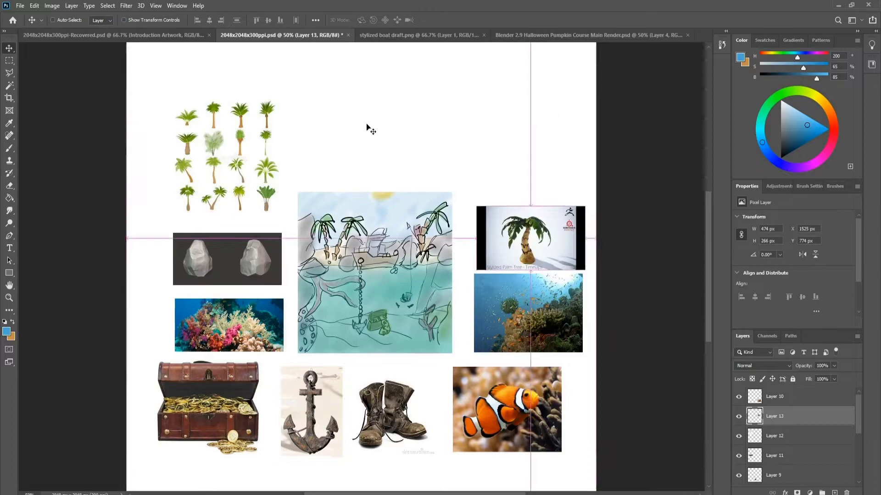
pyautogui.doubleClick(784, 395)
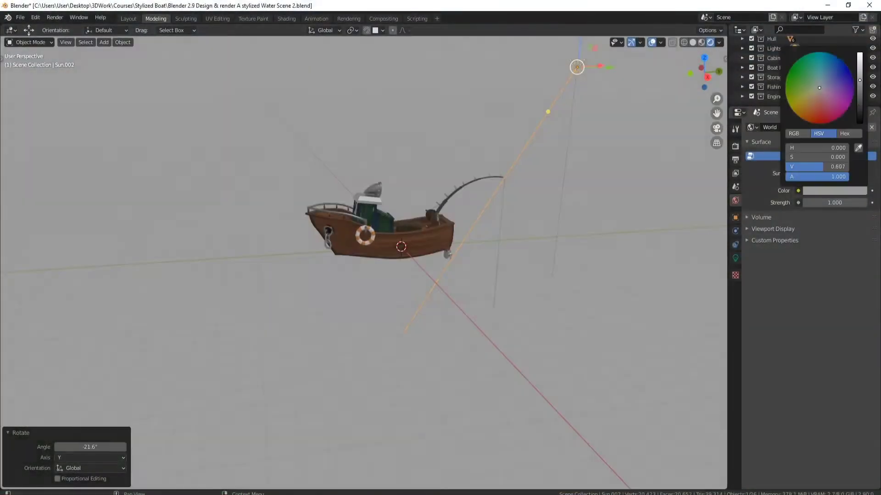
# - Switch to Blender, use an Environment Texture as the world color and load Day.exr from the course reference folders
pyautogui.click(798, 190)
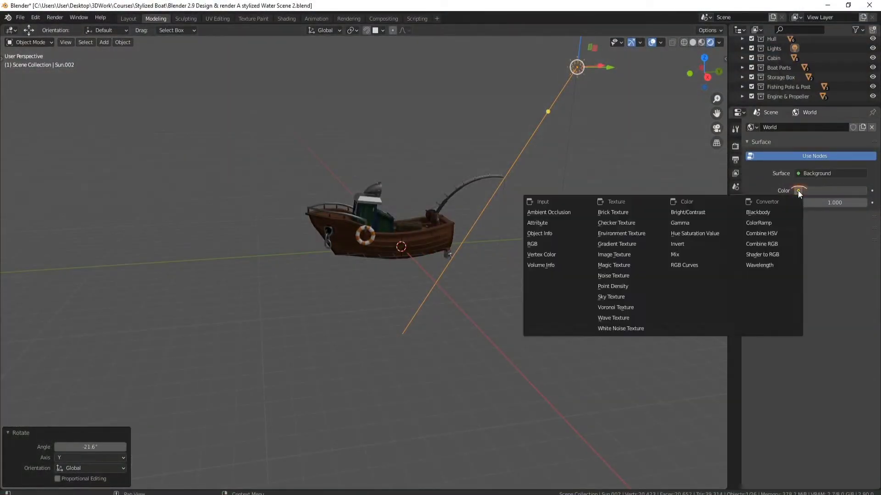
pyautogui.click(632, 233)
pyautogui.click(851, 202)
pyautogui.click(366, 164)
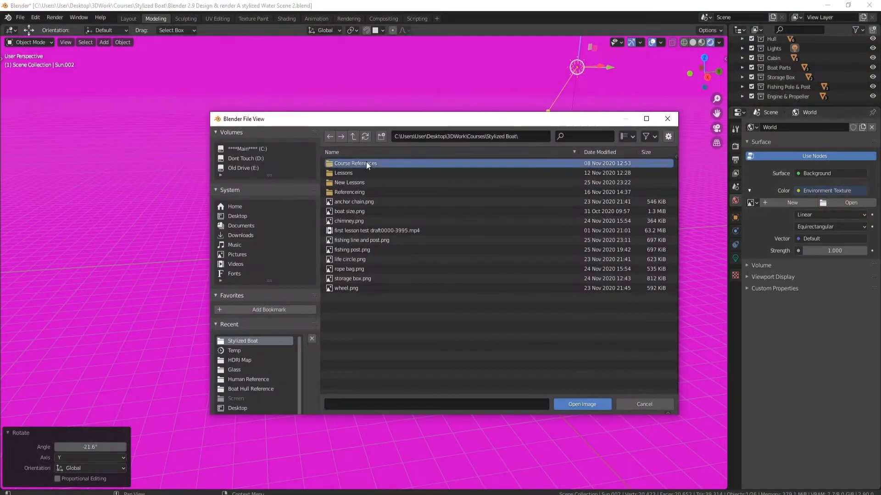
pyautogui.doubleClick(348, 183)
pyautogui.doubleClick(348, 164)
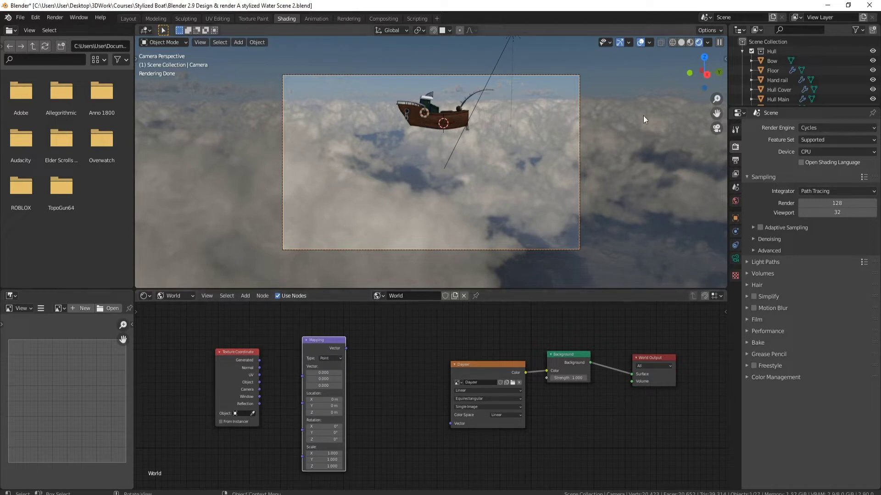
# - Connect the Texture Coordinate node through the Mapping node to the Day.exr environment texture's Vector input
pyautogui.scroll(8, 500, 419)
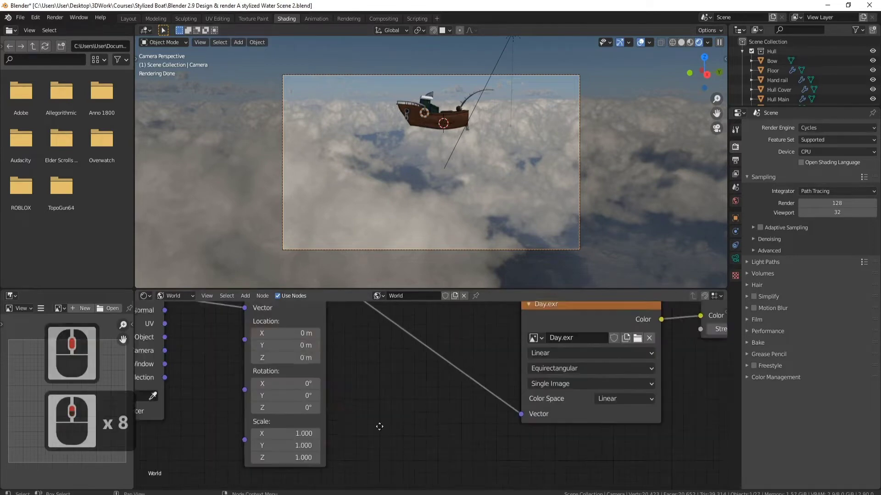
pyautogui.moveTo(328, 416); pyautogui.dragTo(373, 422)
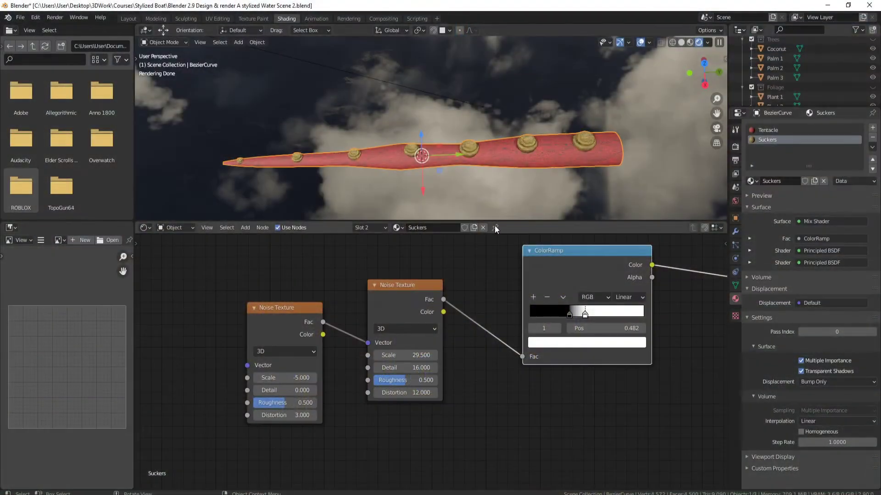
# - Switch from the Suckers material to the Tentacle material slot on the tentacle curve
pyautogui.scroll(-3, 459, 344)
pyautogui.keyDown('shift'); pyautogui.moveTo(459, 367); pyautogui.dragTo(458, 229, button='middle'); pyautogui.keyUp('shift')
pyautogui.click(783, 130)
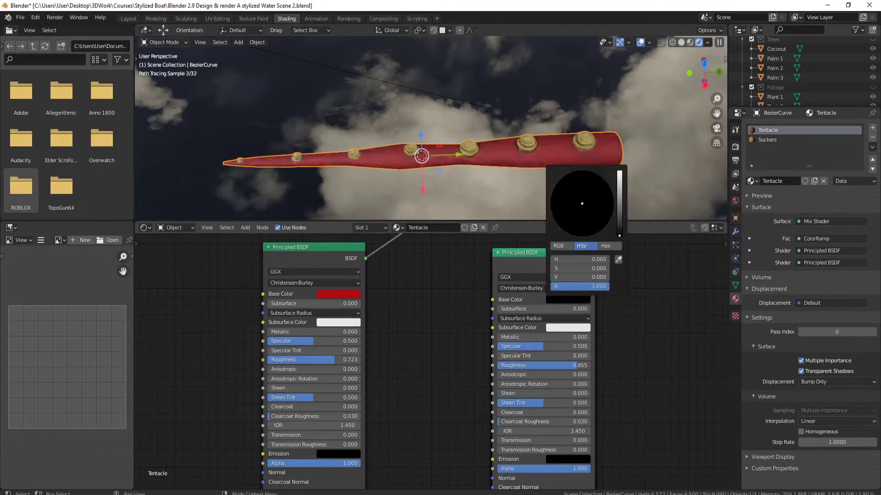
# - Switch to the Modeling workspace, add an armature at the world origin and rotate it 90° about the global X axis
pyautogui.click(147, 20)
pyautogui.press('Tab')
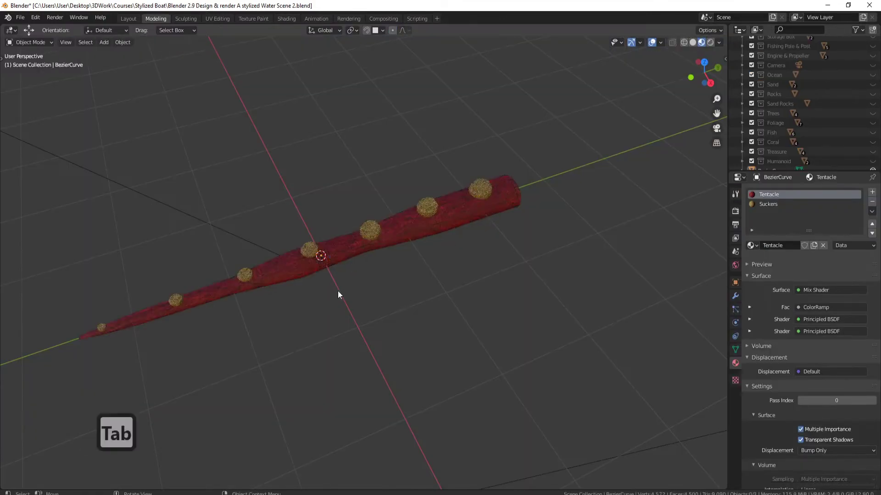
pyautogui.moveTo(338, 295); pyautogui.dragTo(443, 261, button='middle')
pyautogui.hotkey('shift', 'a')
pyautogui.click(384, 332)
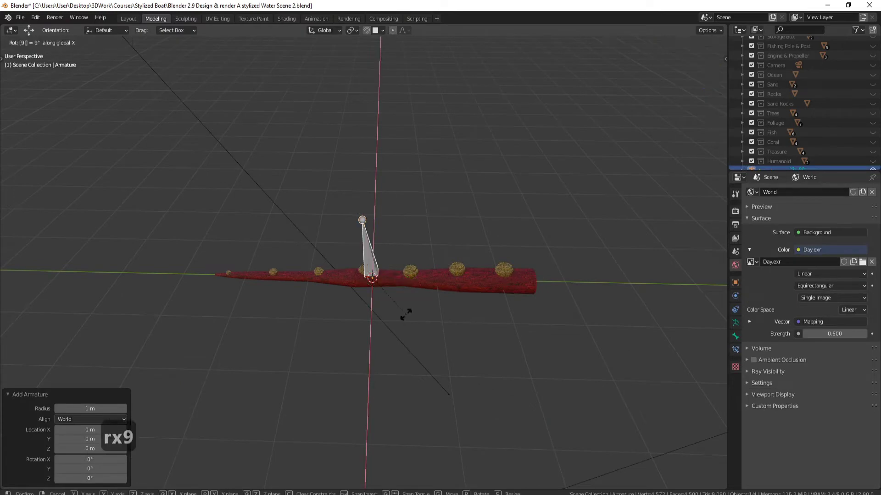
pyautogui.press('0')
pyautogui.press('Return')
# - Display the armature in front of the tentacle and move it along Y to the tentacle's thick end
pyautogui.click(735, 323)
pyautogui.press('KP_3')
pyautogui.scroll(3, 502, 282)
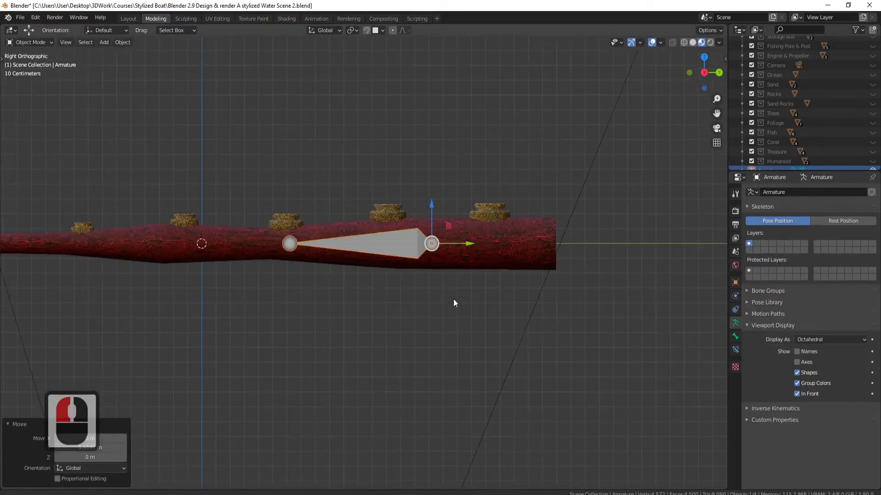
pyautogui.press('g')
pyautogui.press('y')
pyautogui.click(589, 259)
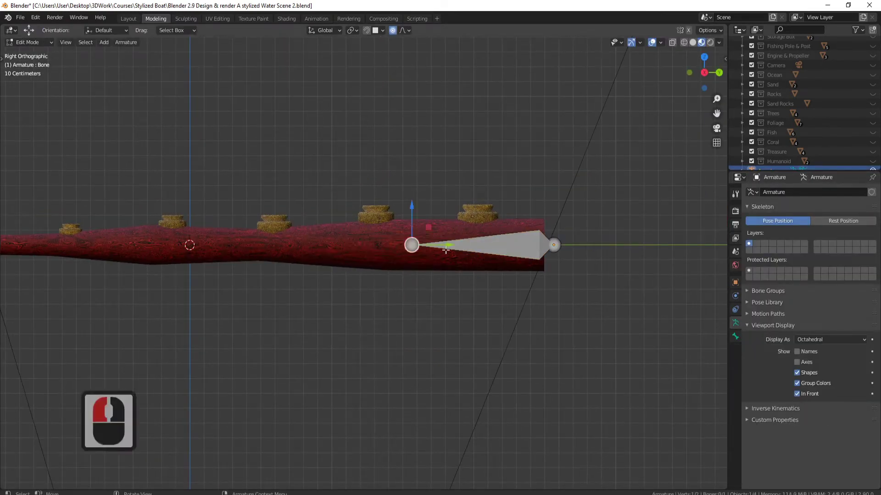
# - Extend a chain of bones along the tentacle to its tip and rotate bones about X in Pose Mode to bend it
pyautogui.scroll(-2, 446, 250)
pyautogui.keyDown('shift'); pyautogui.moveTo(446, 250); pyautogui.dragTo(502, 259, button='middle'); pyautogui.keyUp('shift')
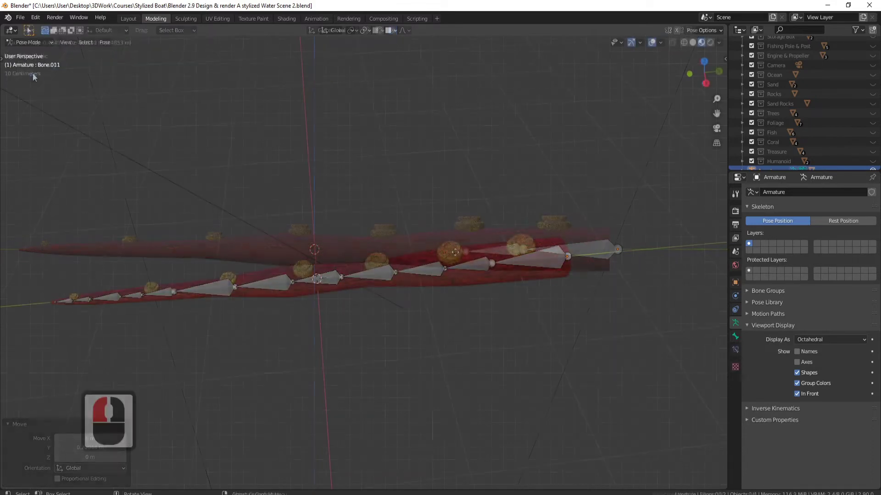
pyautogui.click(284, 253)
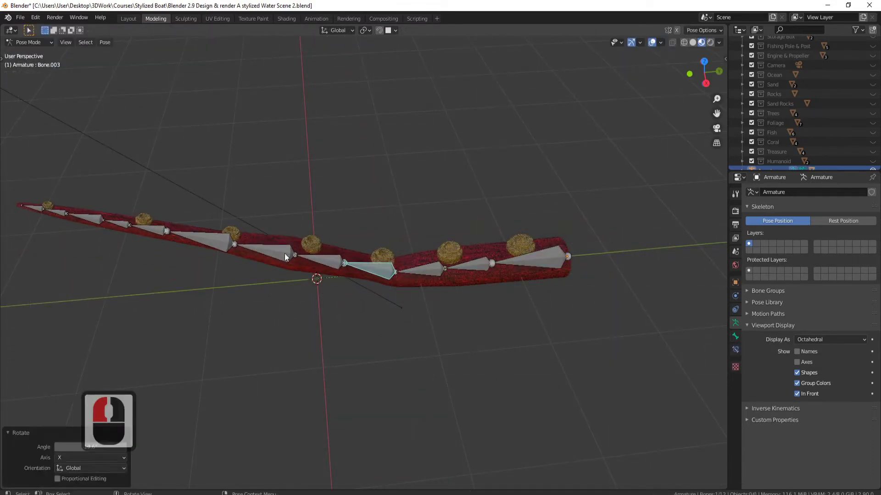
pyautogui.moveTo(375, 368); pyautogui.dragTo(441, 267, button='middle')
pyautogui.hotkey('ctrl', 'z')
pyautogui.moveTo(362, 238); pyautogui.dragTo(397, 276, button='middle')
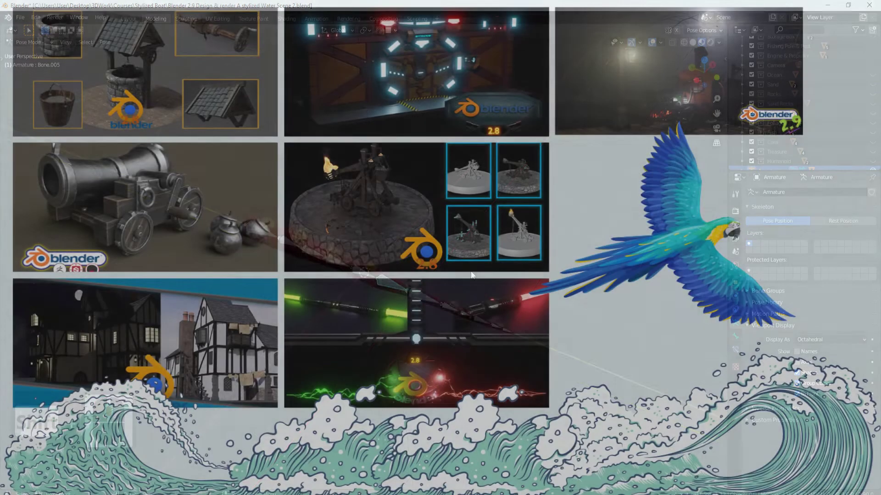